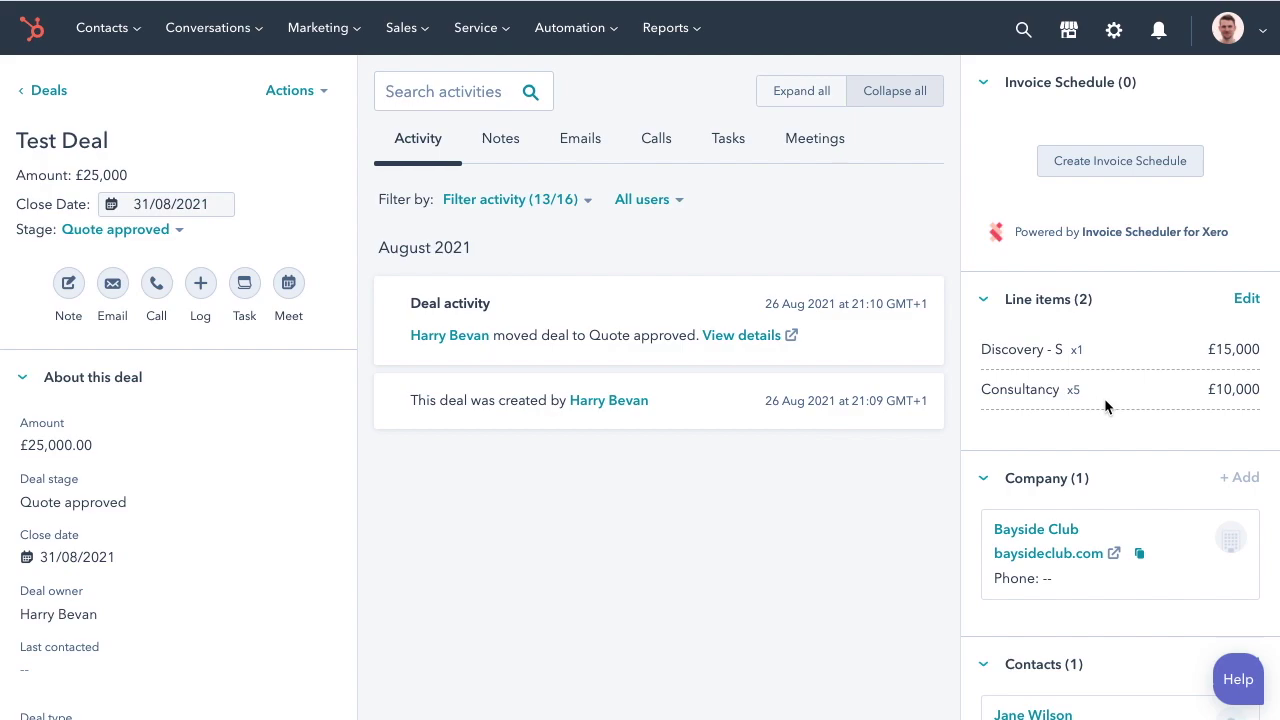
- Start a new invoice schedule and raise the invoice count from 1 to 2
left_click(1088, 166)
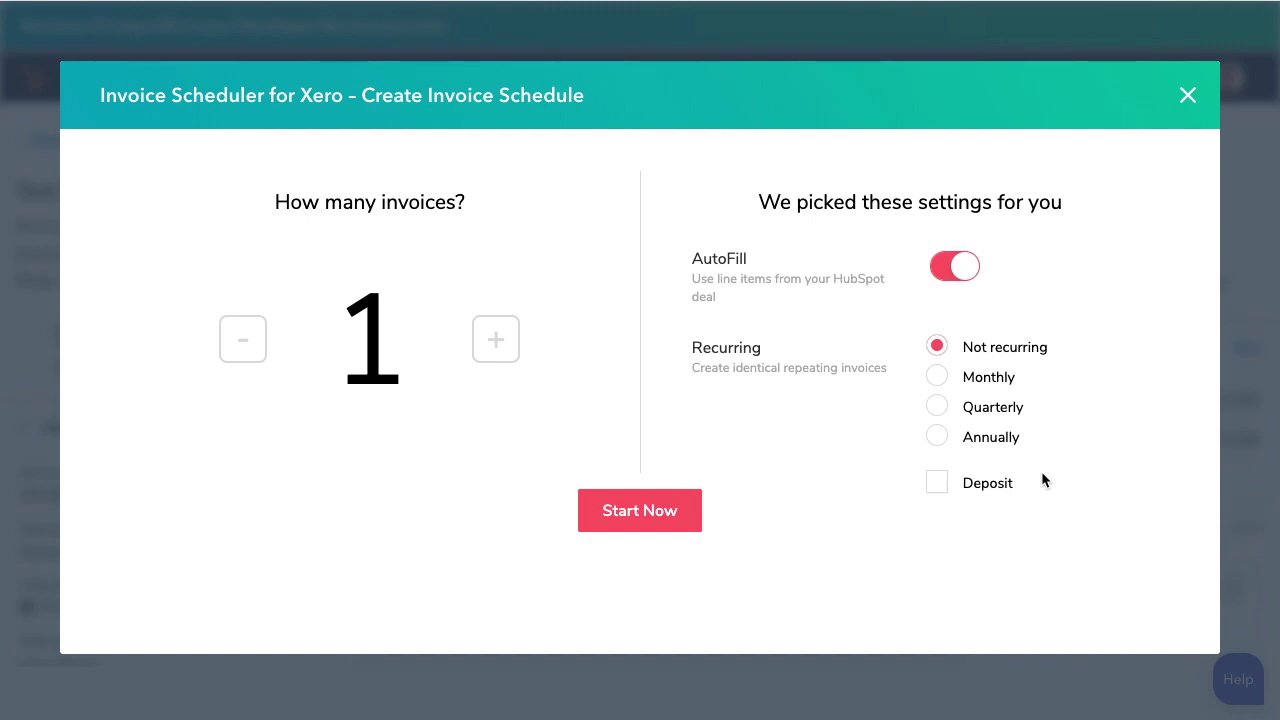
left_click(498, 333)
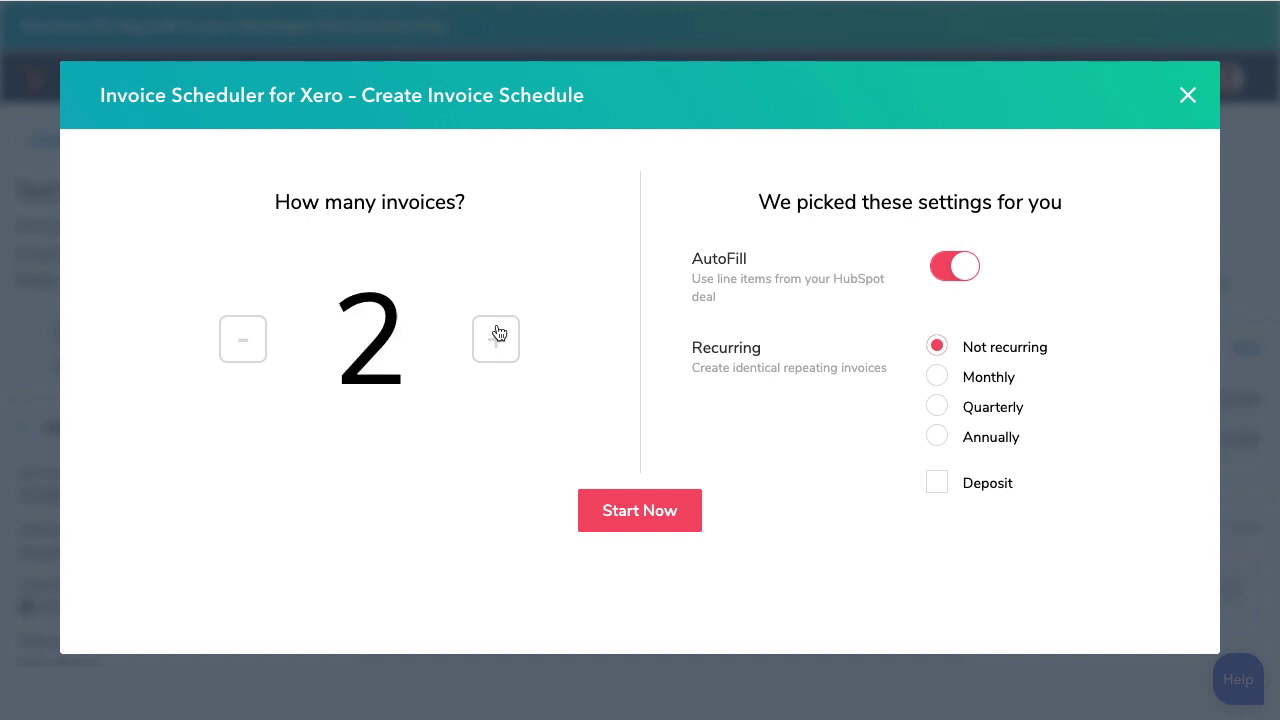
- On invoice one, lower Consultancy quantity to 3 and add a 'Deposit' line priced 4000
left_click(640, 516)
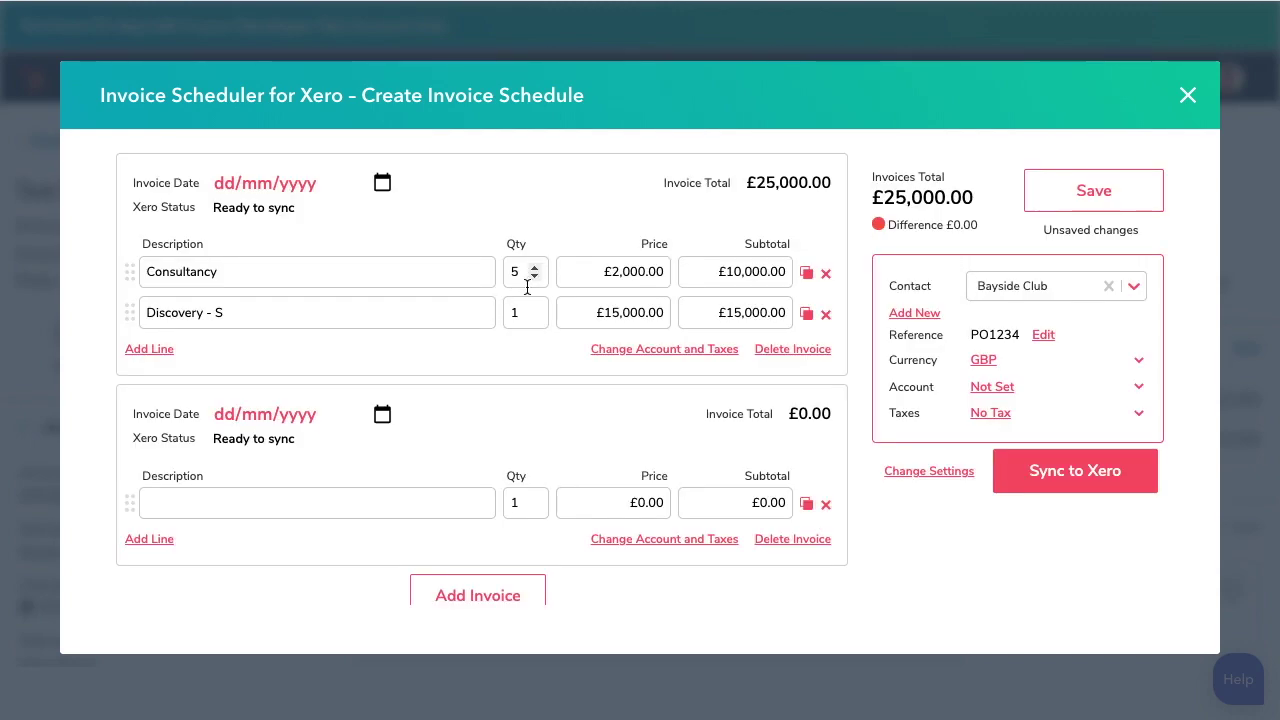
left_click(535, 278)
left_click(535, 278)
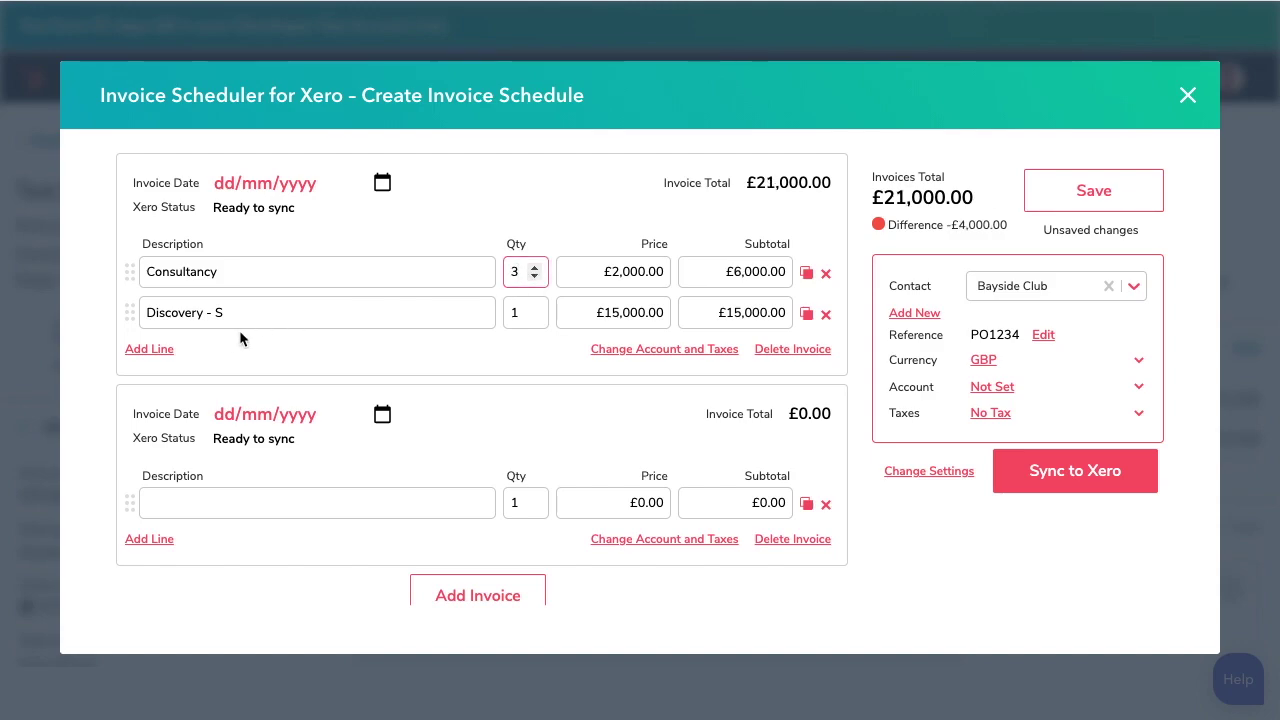
left_click(149, 349)
left_click(213, 352)
type("Deposit")
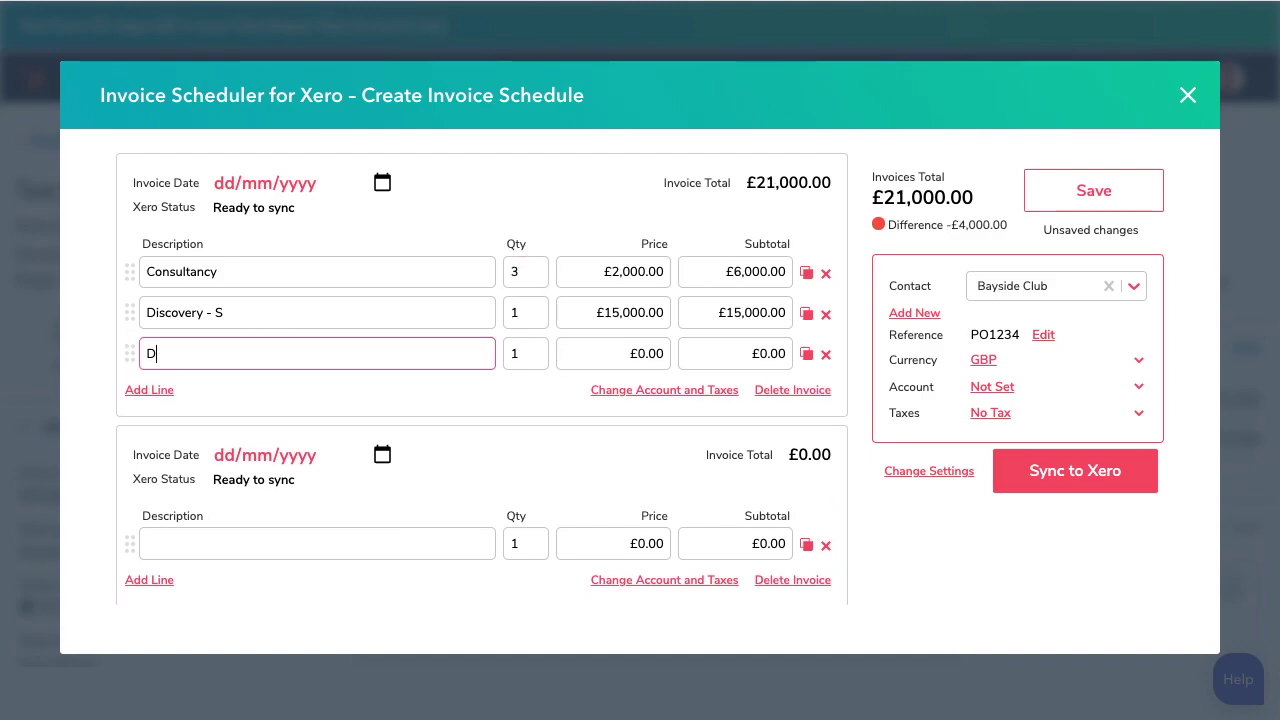
left_click(650, 353)
type("4000")
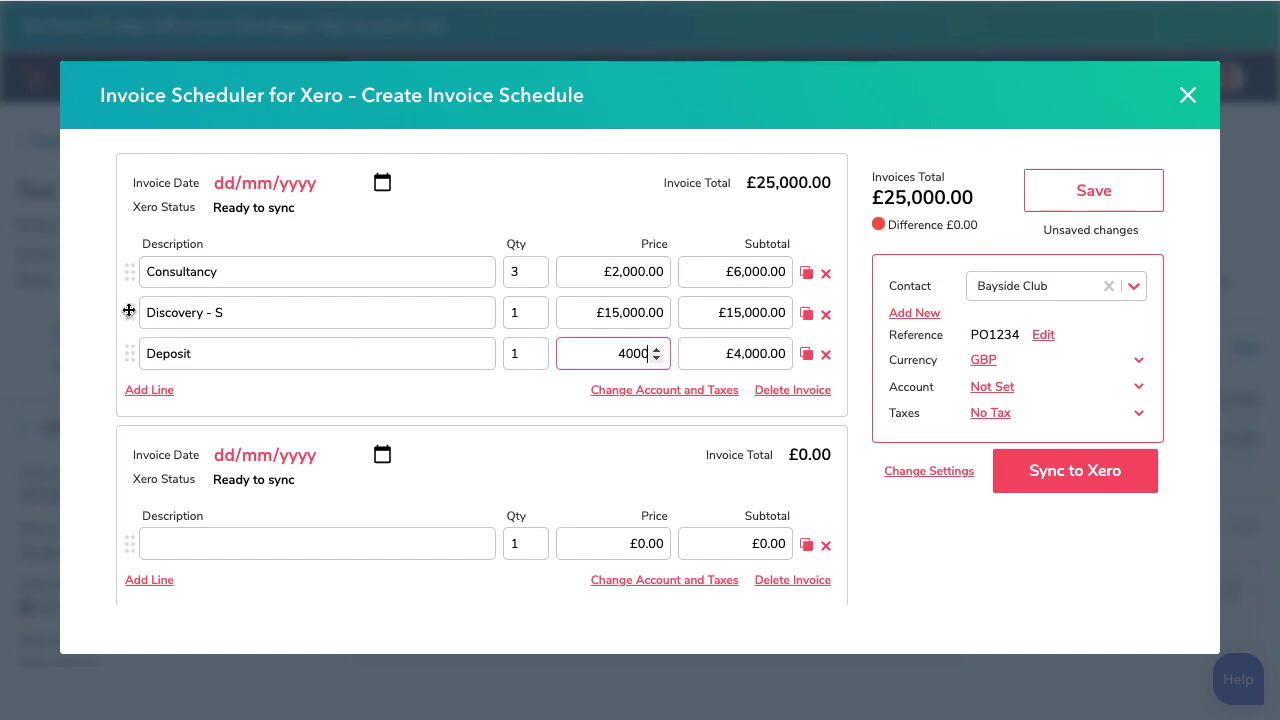
- Move Discovery - S to invoice two and delete its empty line
left_click_drag(129, 305, 178, 437)
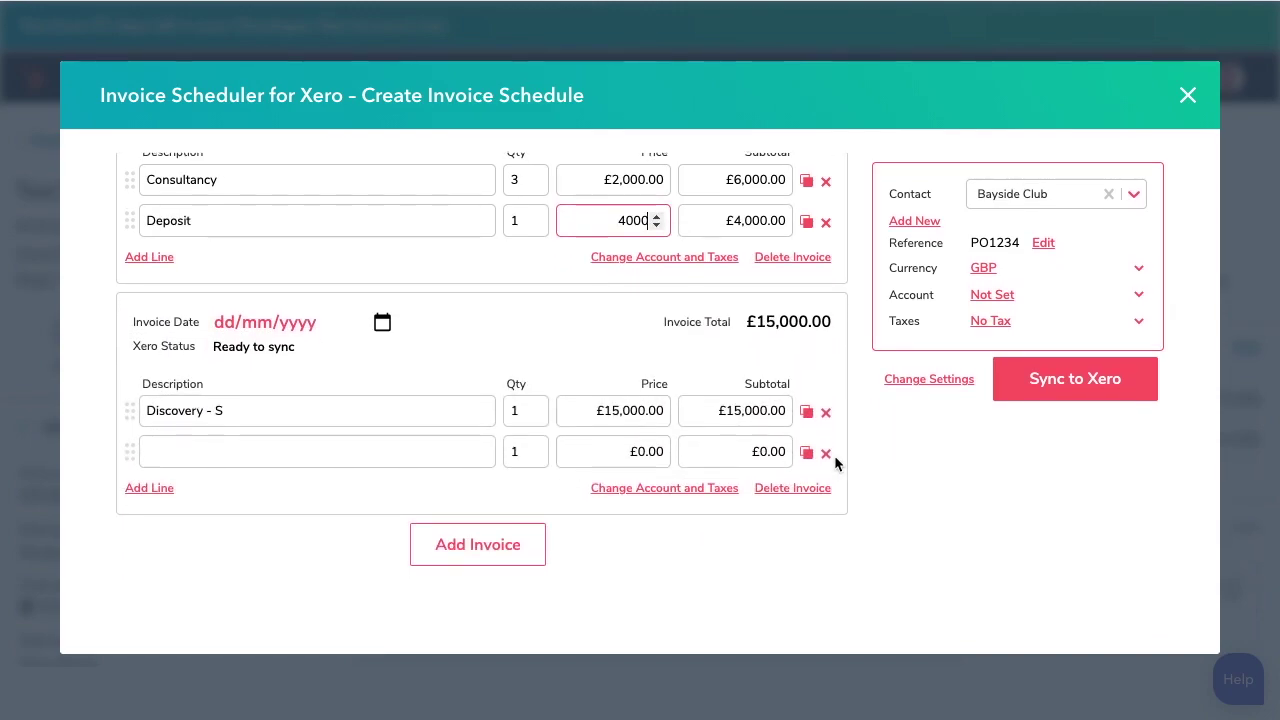
left_click(826, 453)
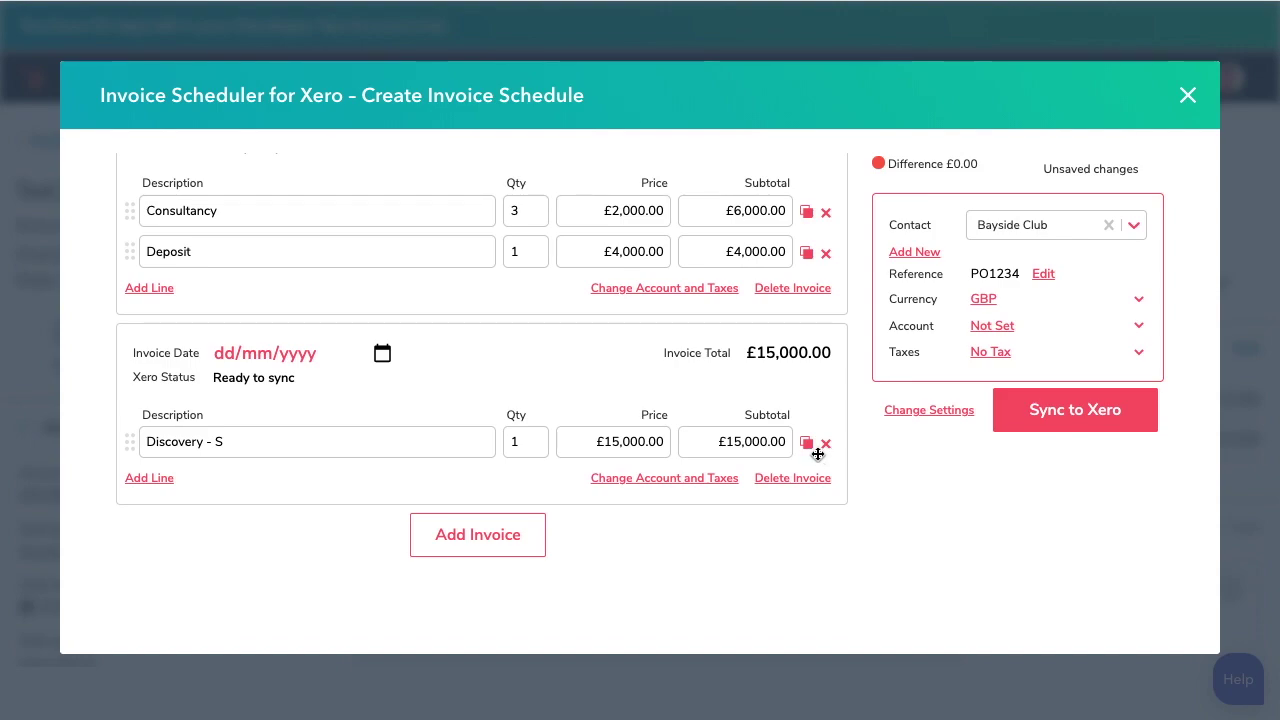
scroll(667, 422, "up", 2)
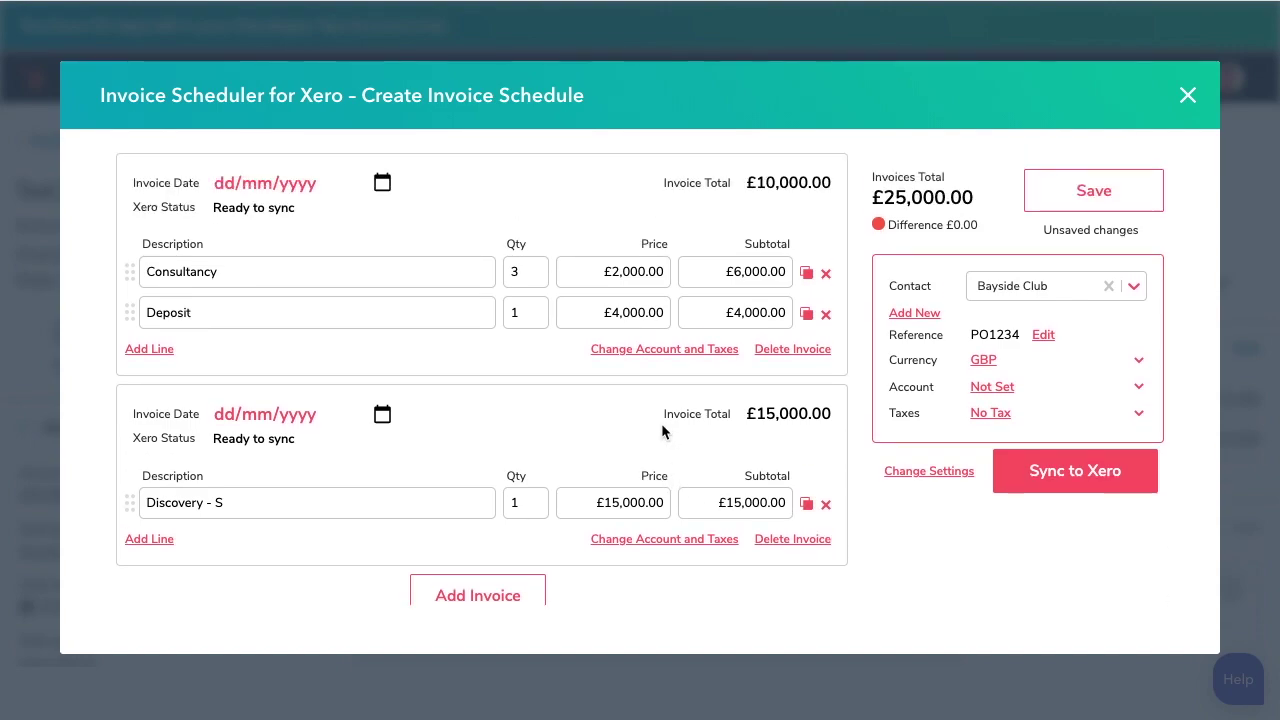
- Date the first invoice 30 September 2021
left_click(383, 183)
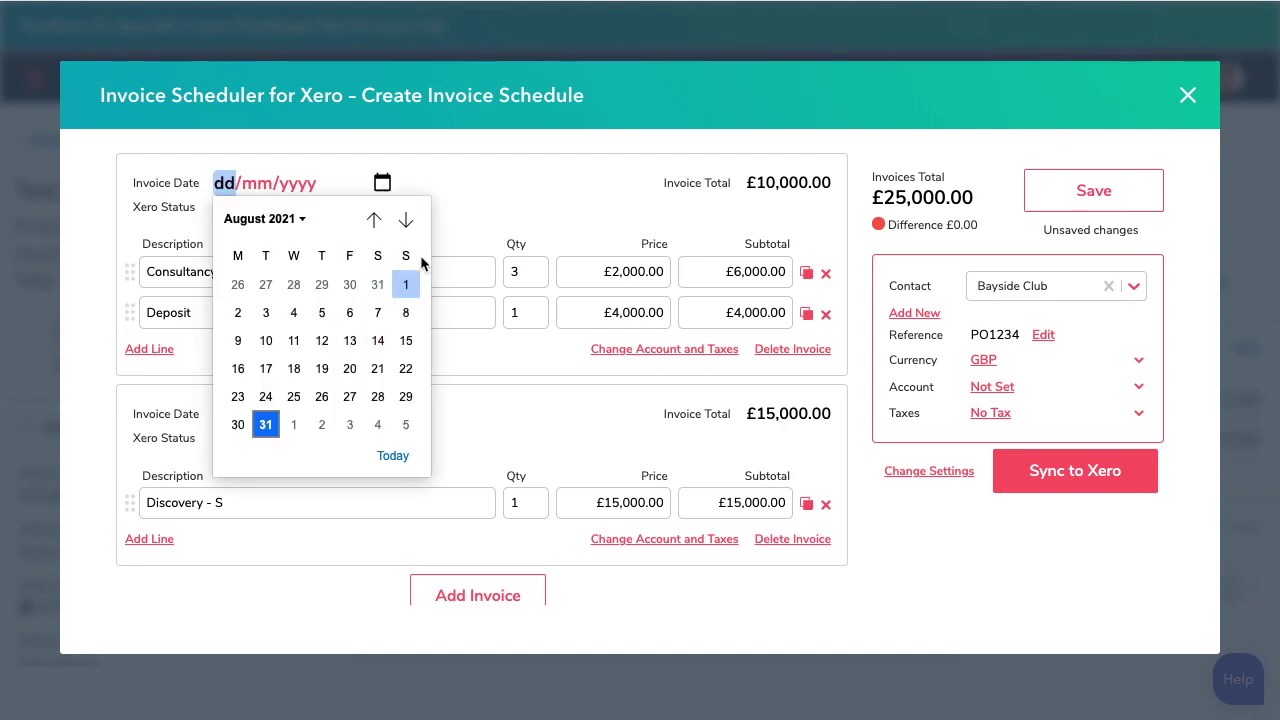
left_click(405, 221)
left_click(321, 396)
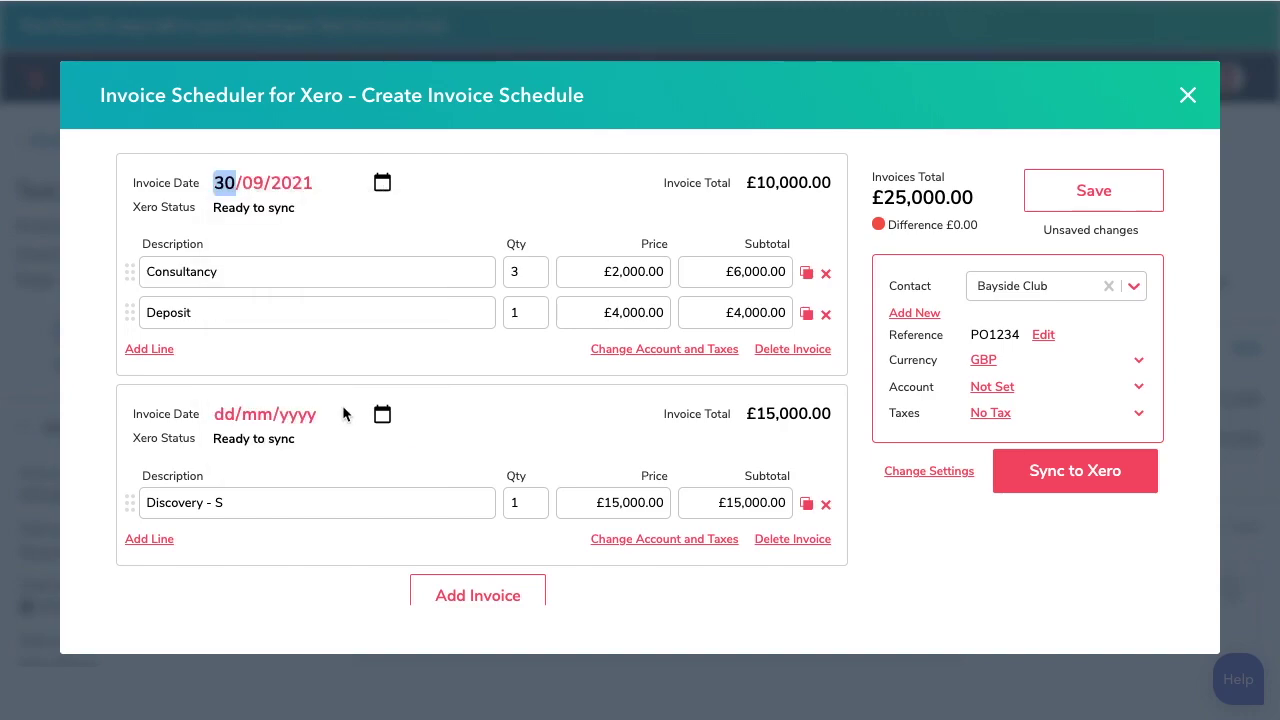
- Date the second invoice 31 October 2021
left_click(382, 416)
left_click(405, 450)
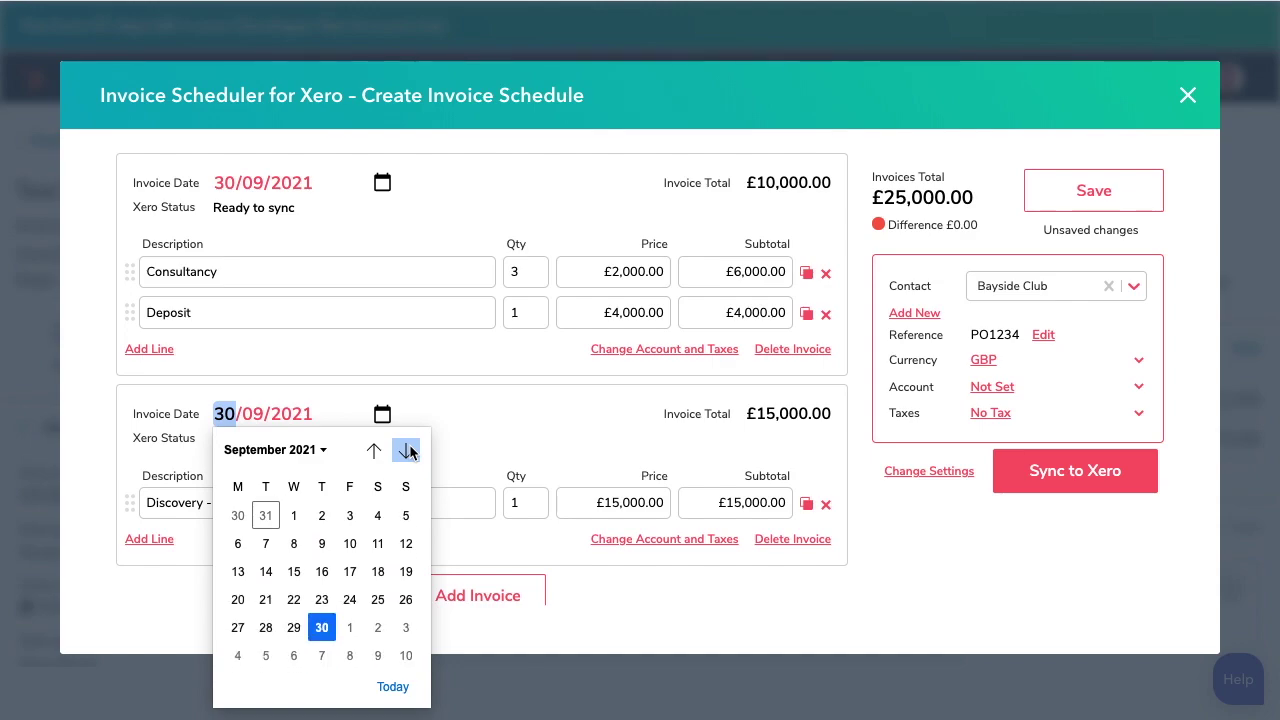
left_click(405, 450)
left_click(405, 634)
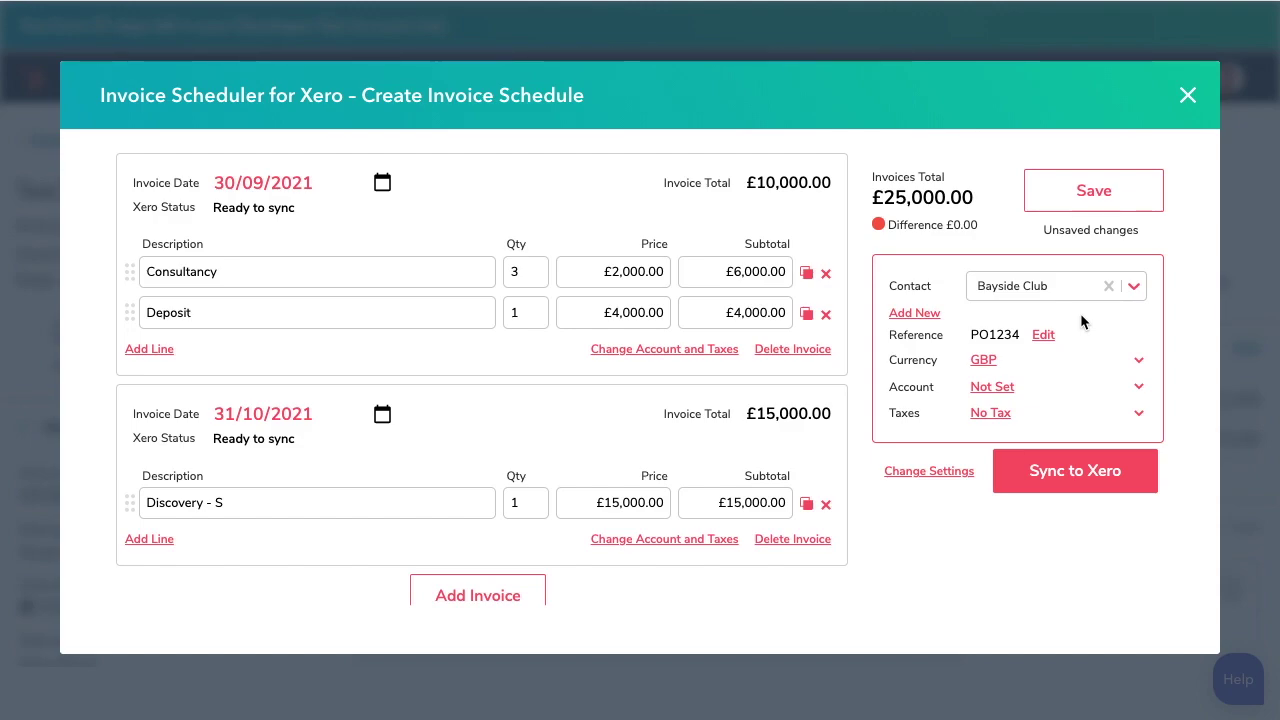
- Confirm Bayside Club as the Xero contact and GBP as the currency
left_click(1134, 289)
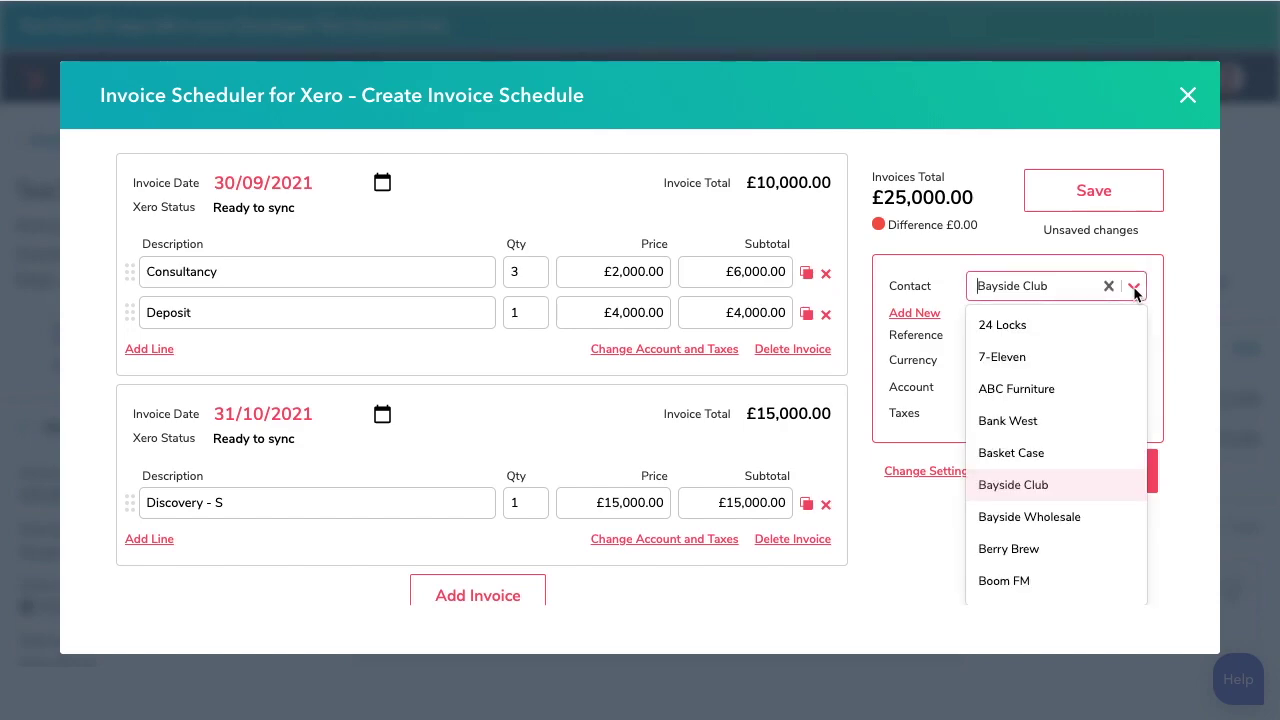
left_click(1134, 289)
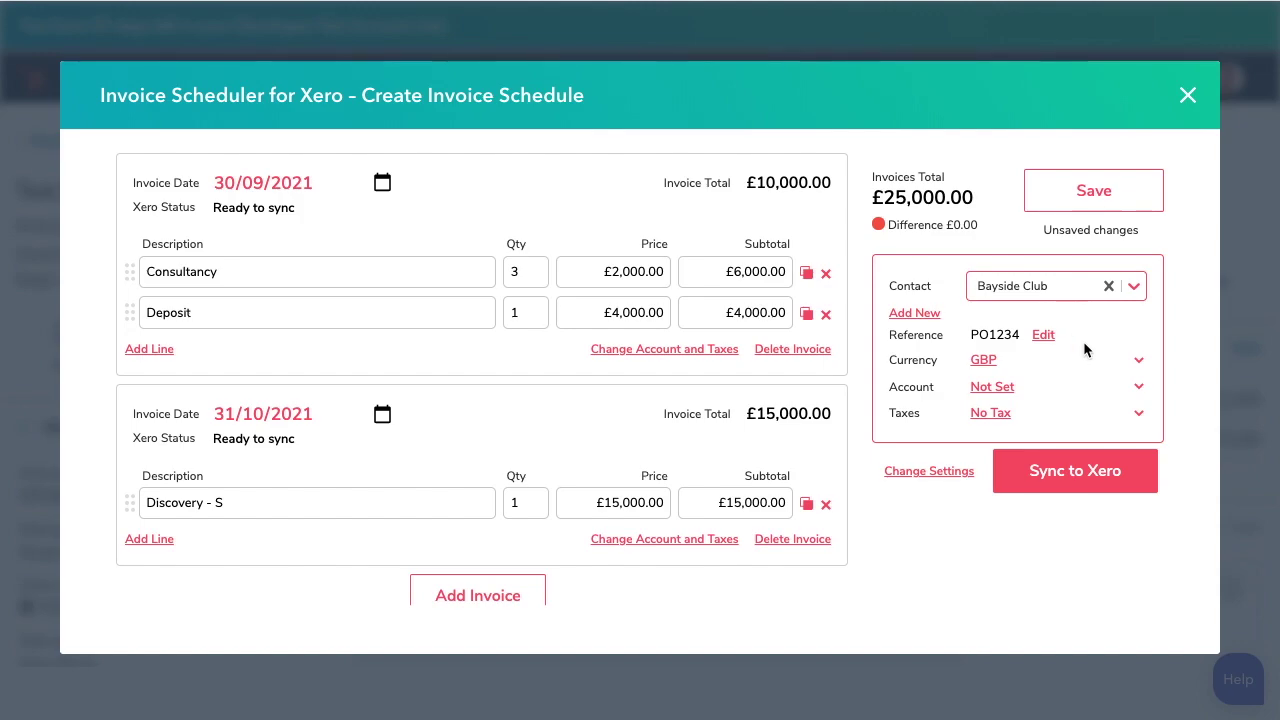
left_click(1100, 362)
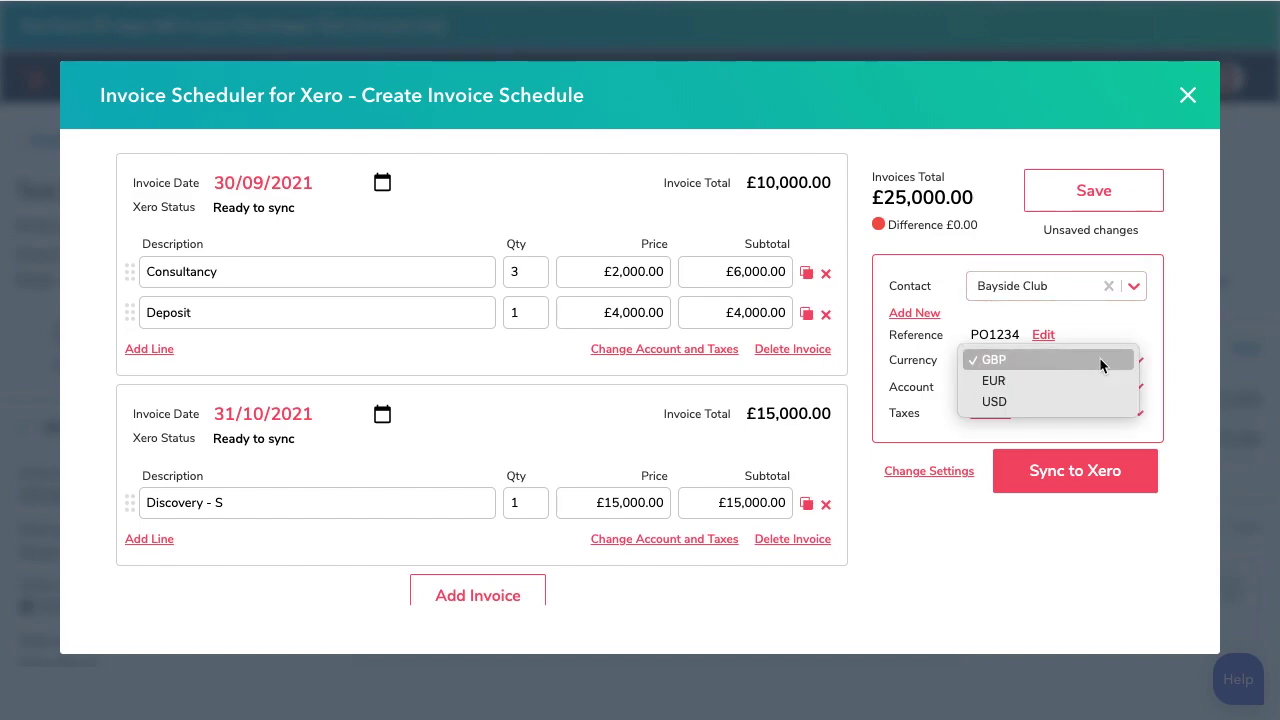
left_click(1155, 367)
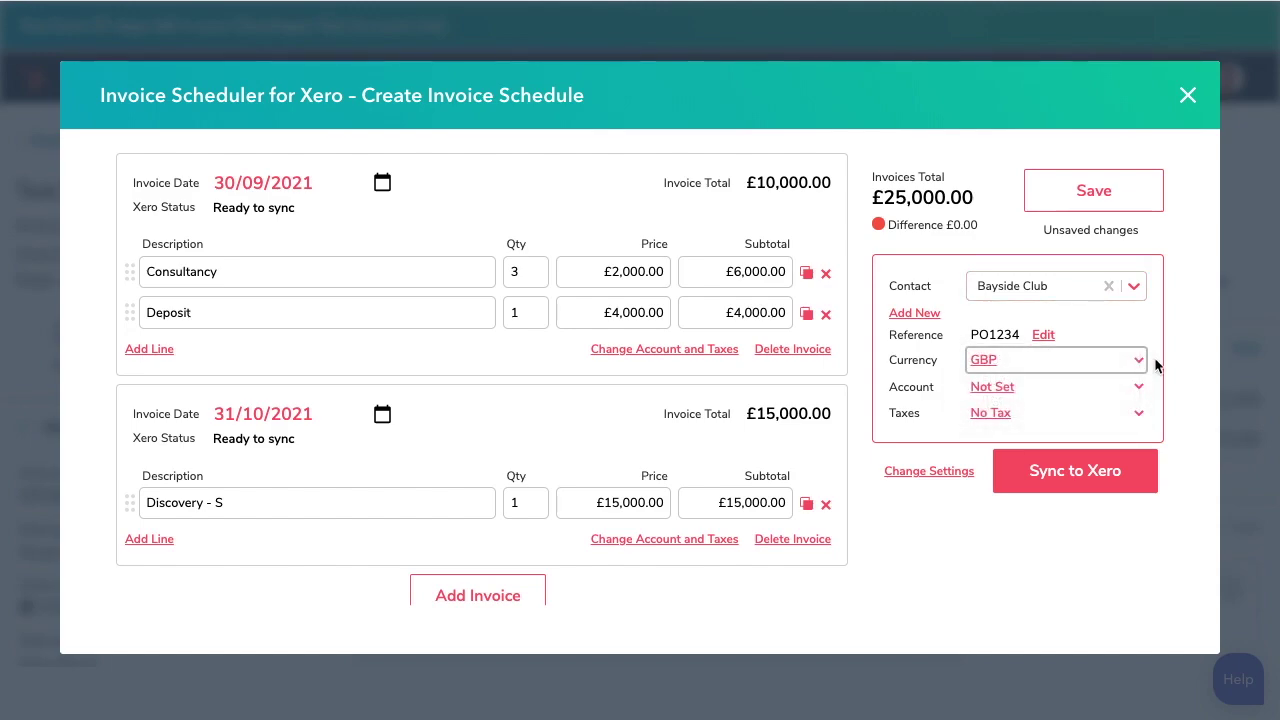
- Set the account to Sales and reset account and taxes to invoice-wide 20% VAT
left_click(1130, 388)
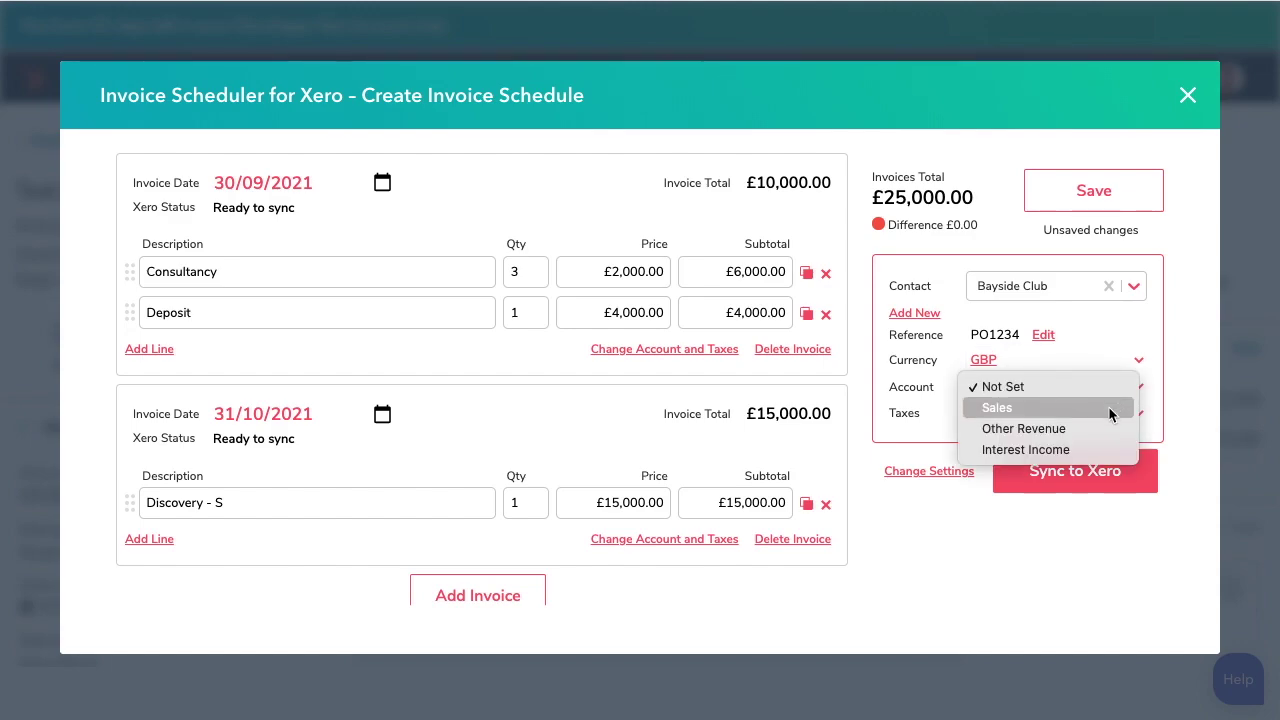
left_click(1110, 410)
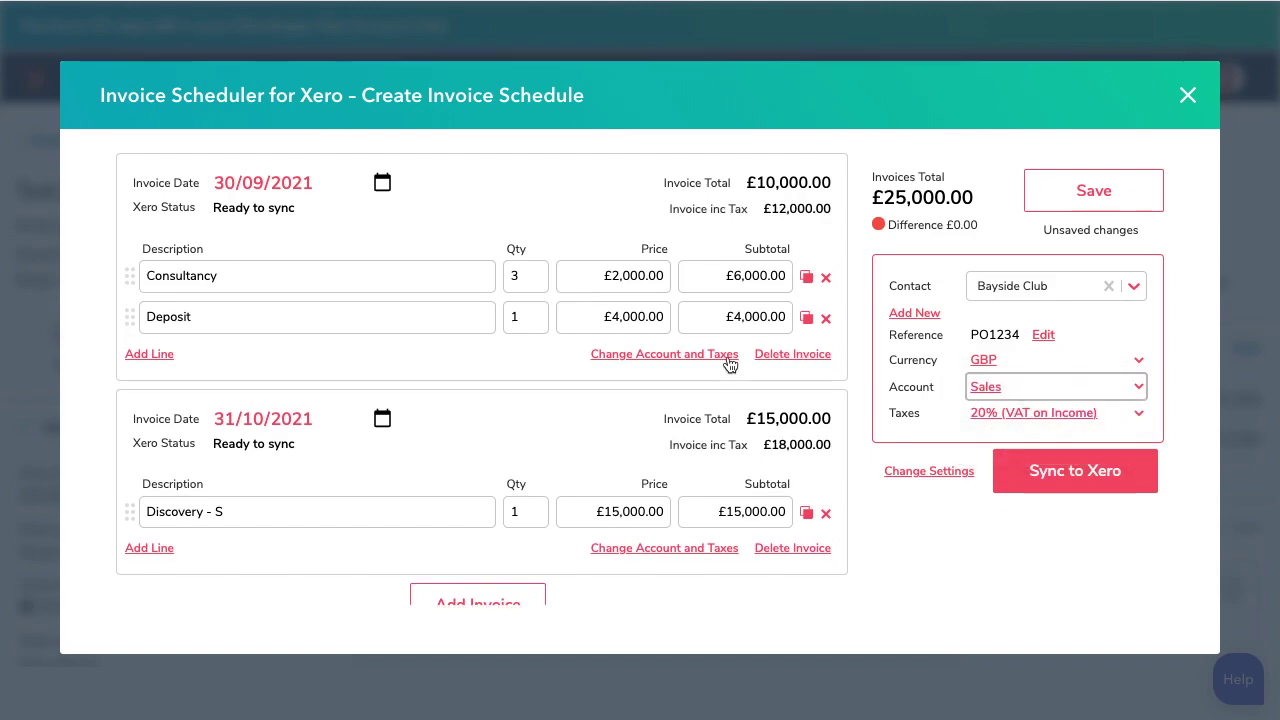
left_click(727, 357)
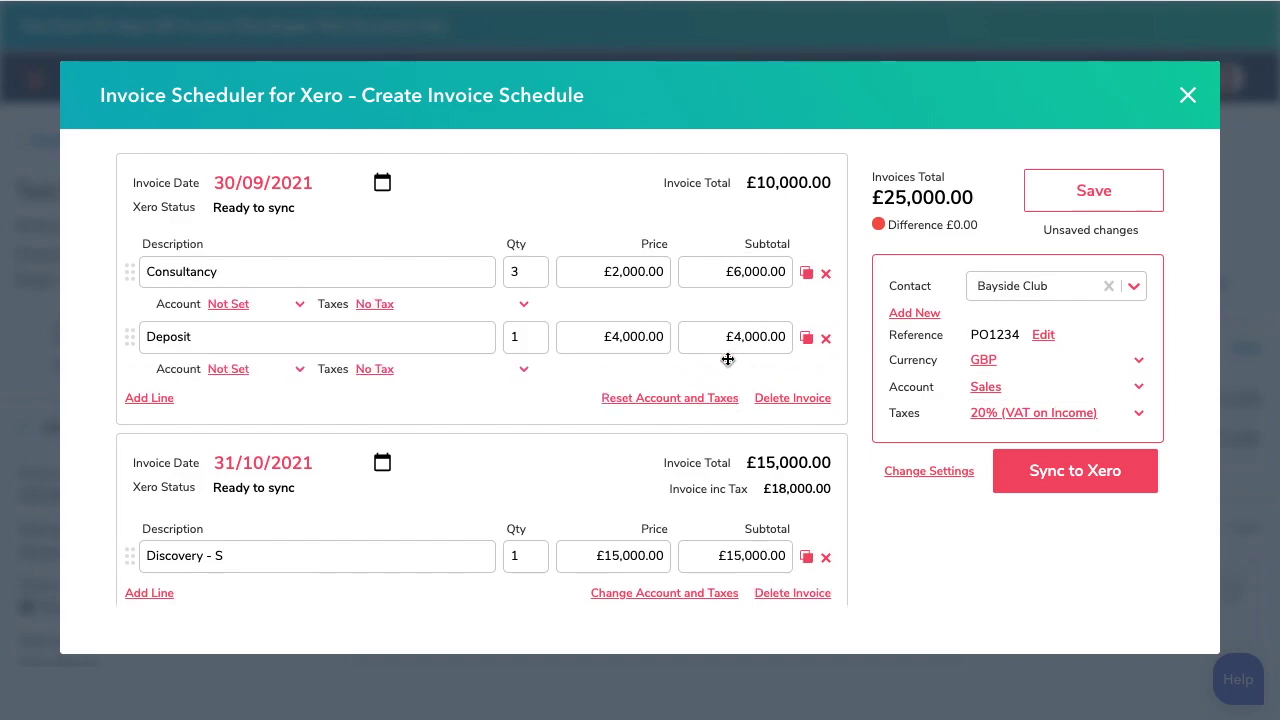
left_click(720, 400)
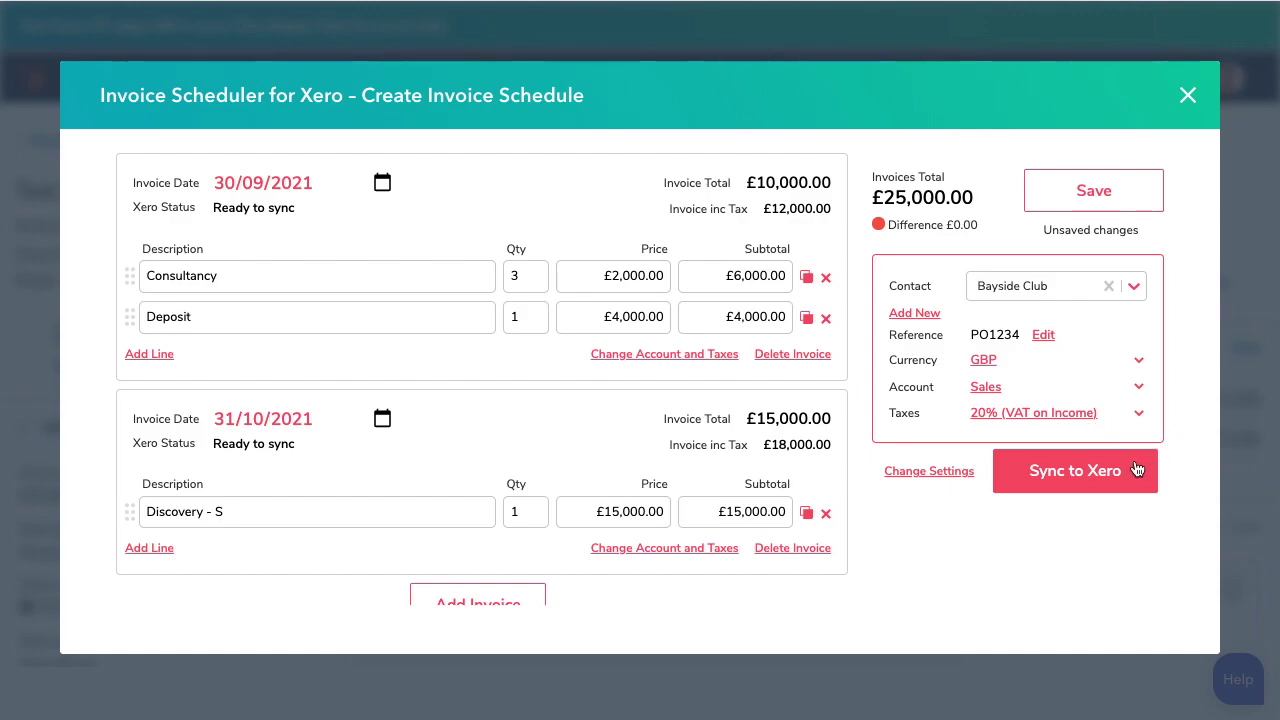
- Sync both invoices to Xero as drafts and review synced invoice INV-0009
left_click(1137, 470)
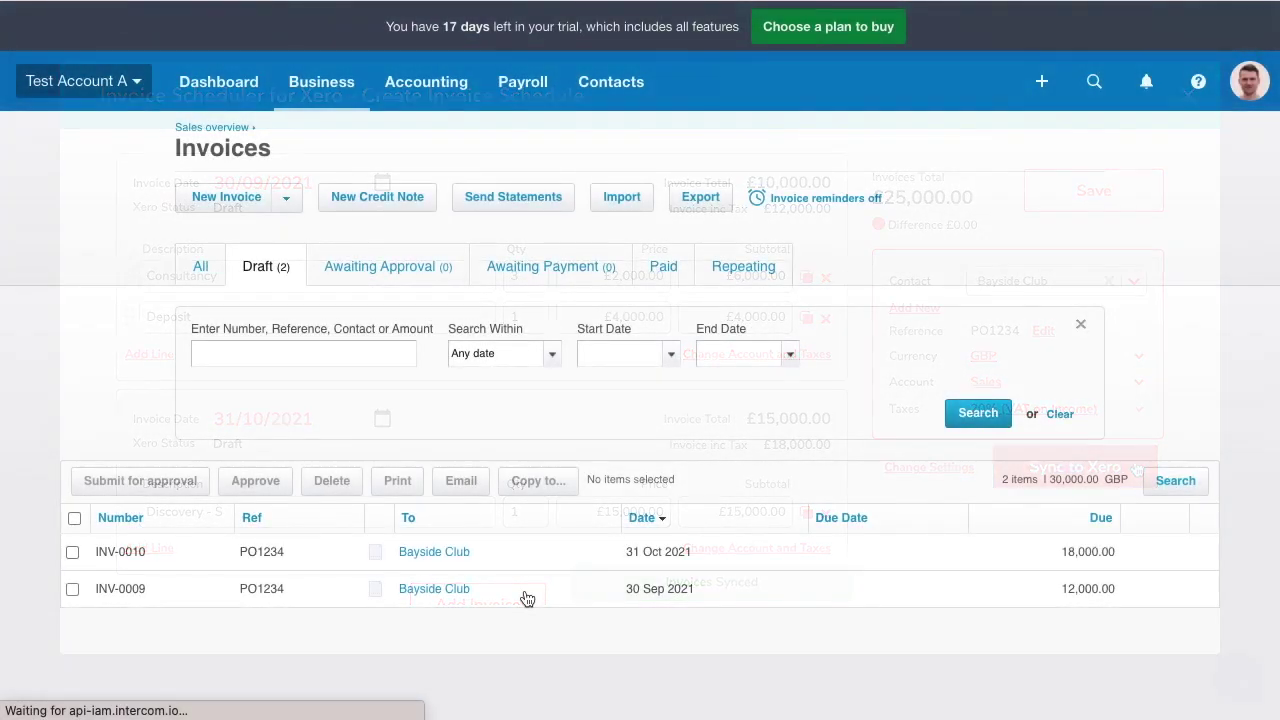
left_click(527, 598)
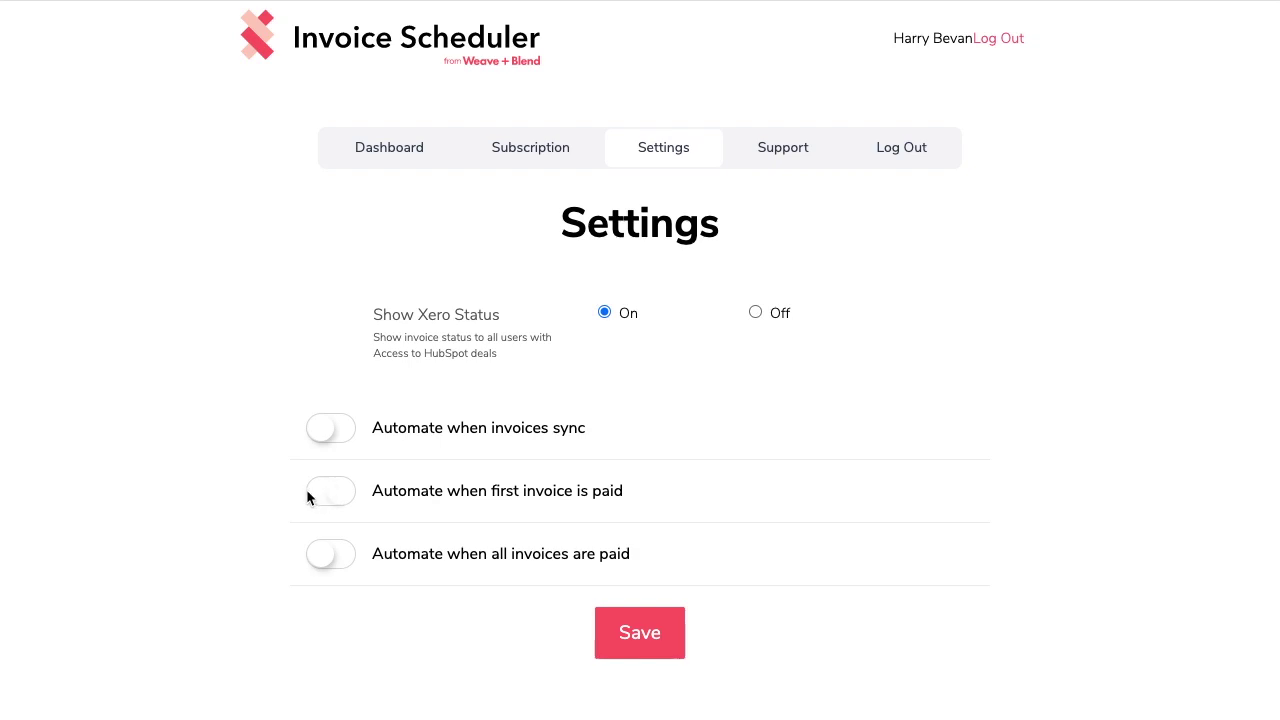
- Enable the first-invoice-paid deal stage automation, then check the deal's invoice statuses
left_click(308, 492)
scroll(505, 515, "down", 1)
left_click(651, 467)
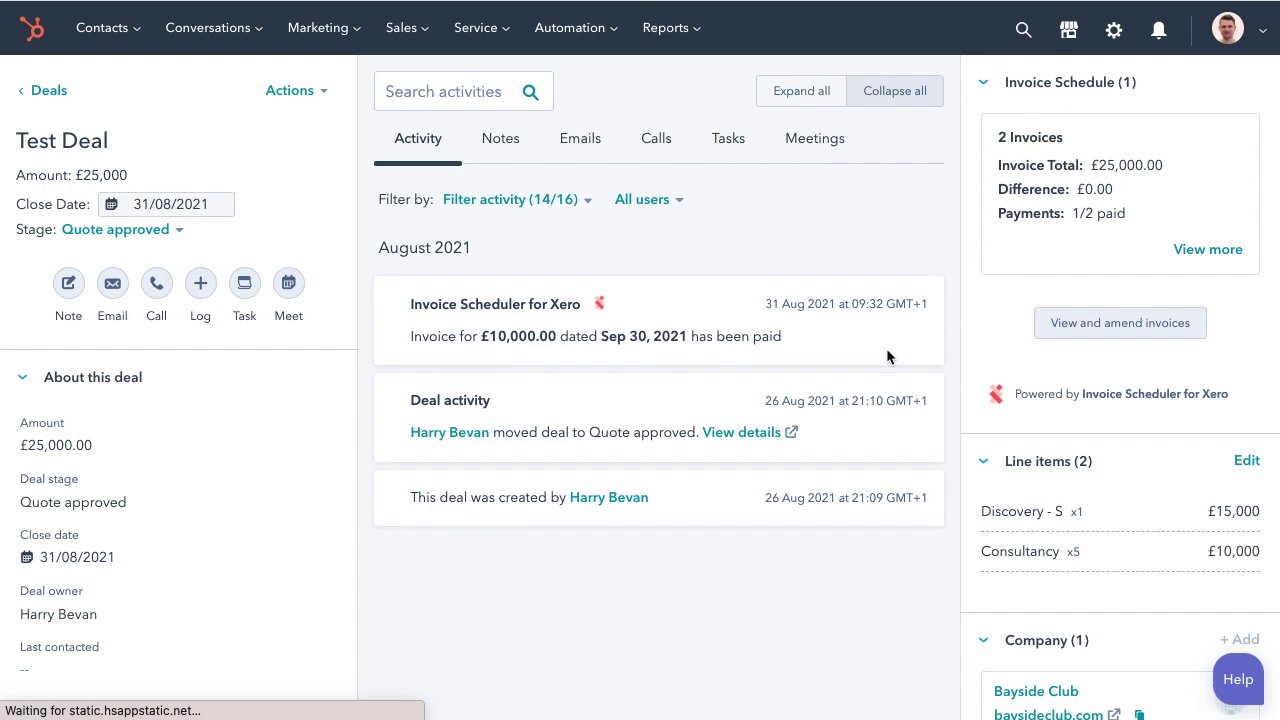
left_click(1146, 324)
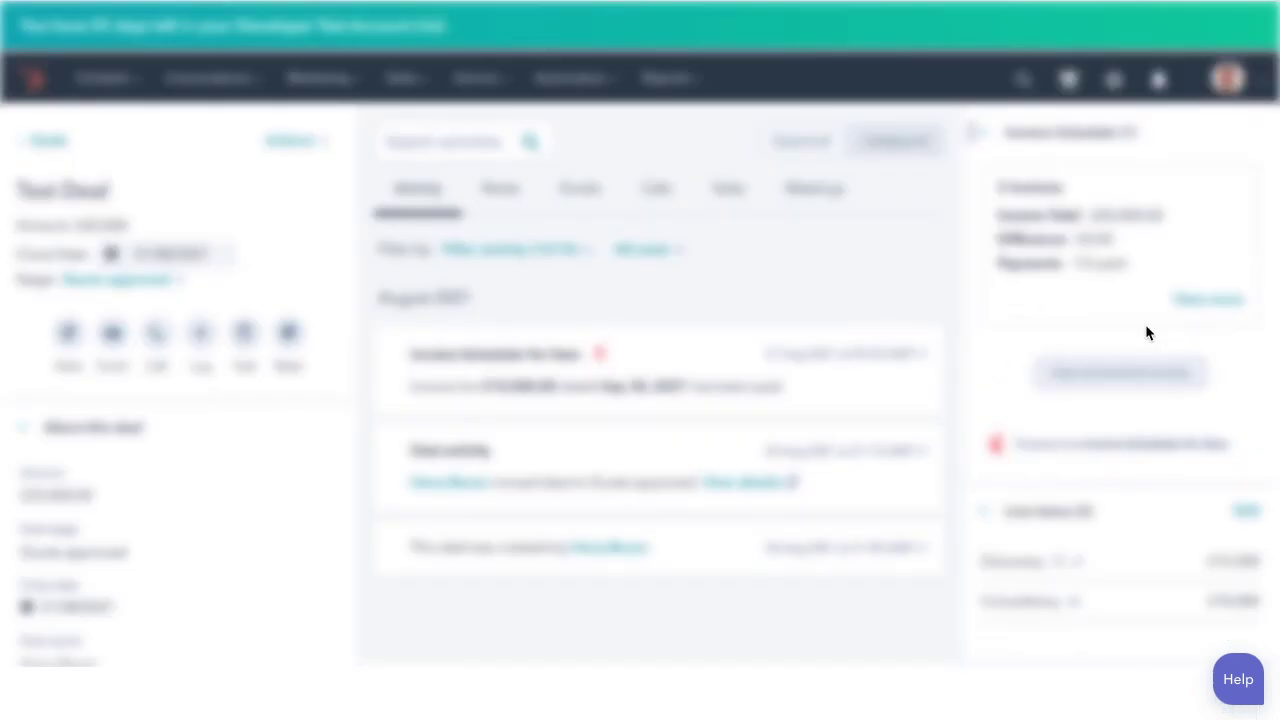